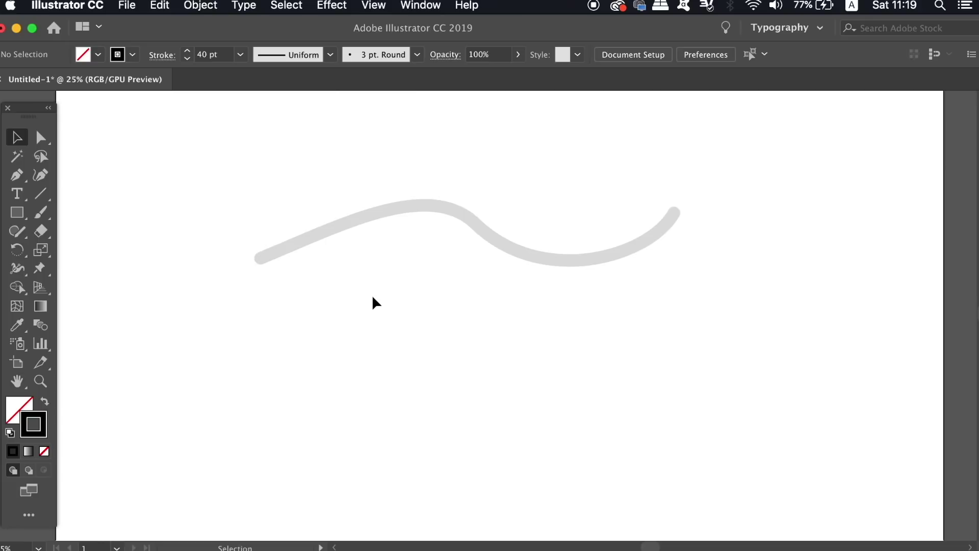
# Pen-trace the wavy guide over its crest and dip to the right tip, retracting the crest handle.
pyautogui.press('p')
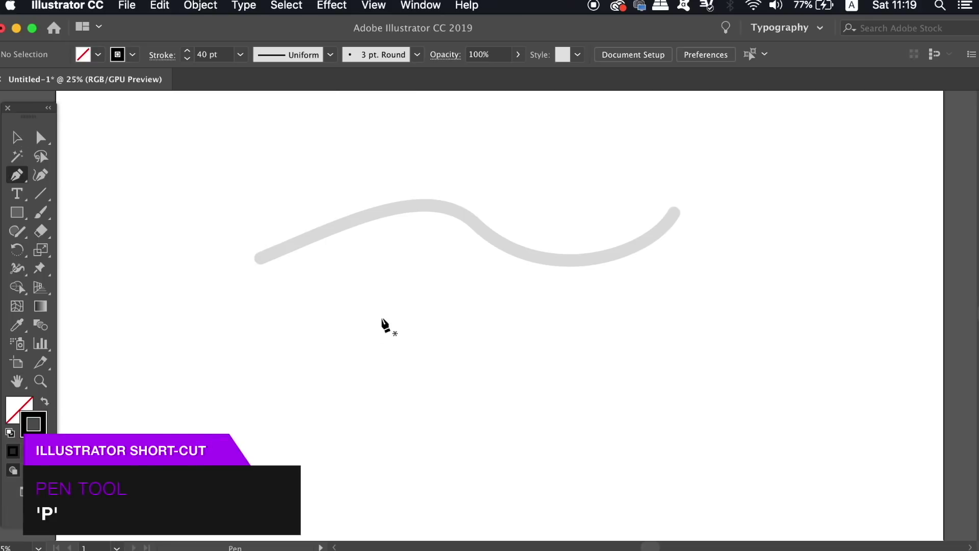
pyautogui.click(257, 258)
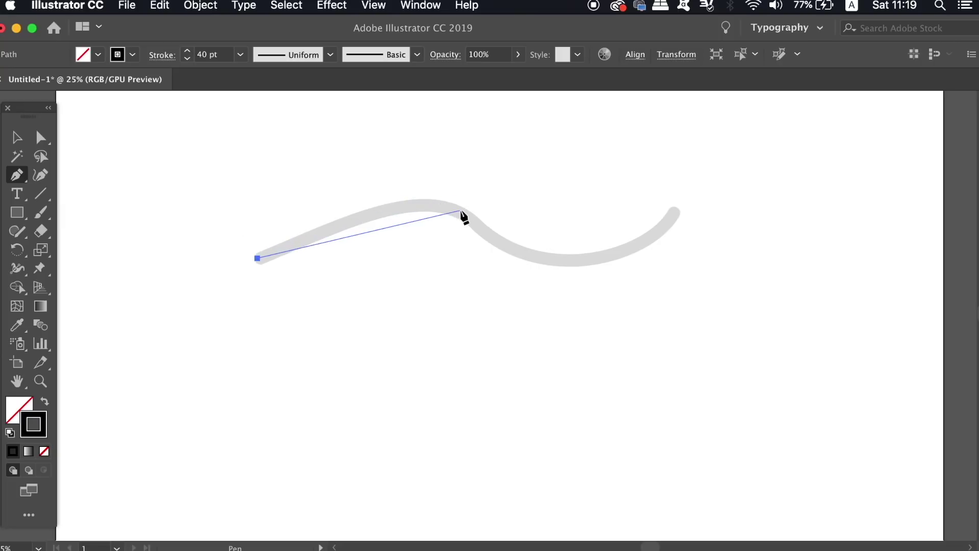
pyautogui.moveTo(455, 209); pyautogui.dragTo(501, 231)
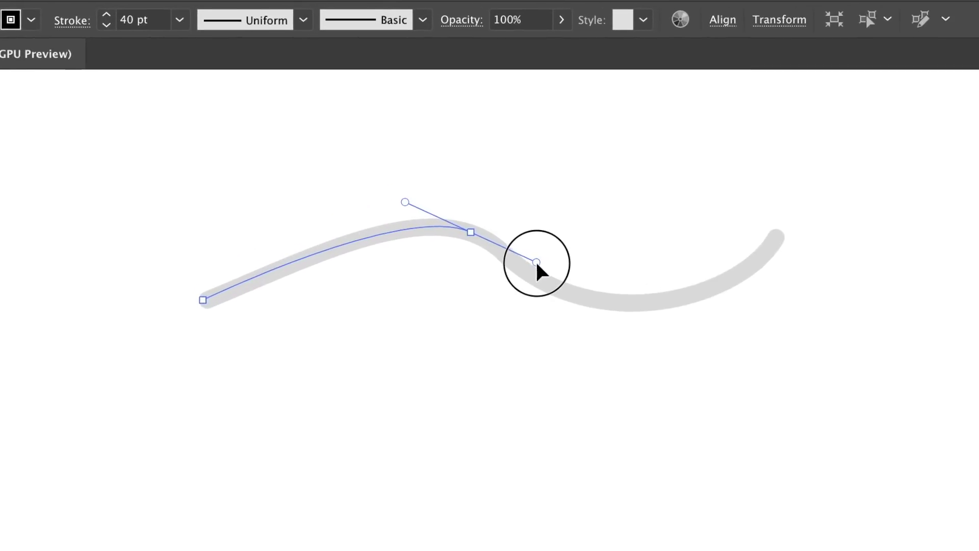
pyautogui.moveTo(536, 262); pyautogui.dragTo(529, 266)
pyautogui.click(471, 234)
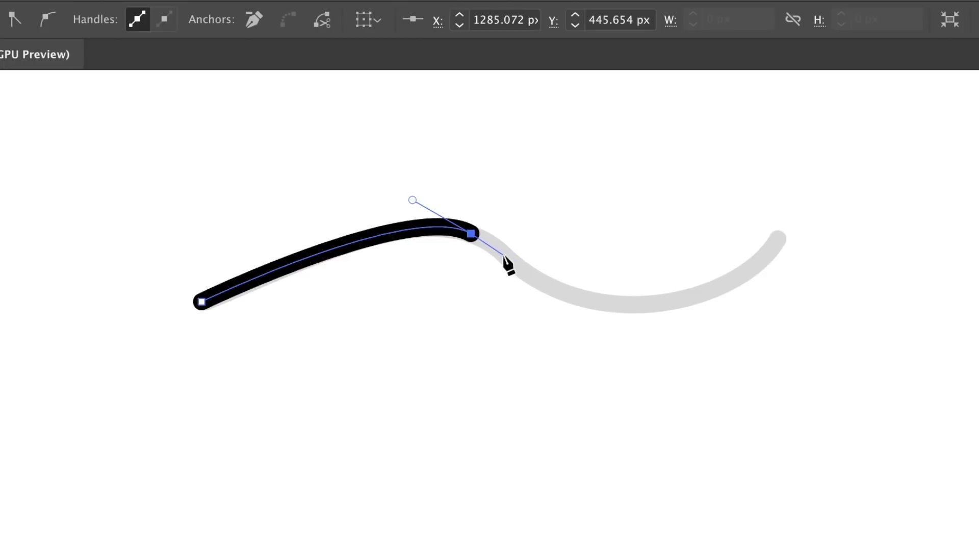
pyautogui.moveTo(503, 255); pyautogui.dragTo(514, 263)
pyautogui.moveTo(644, 303)
pyautogui.mouseDown()
pyautogui.moveTo(716, 303)
pyautogui.moveTo(716, 290)
pyautogui.mouseUp()
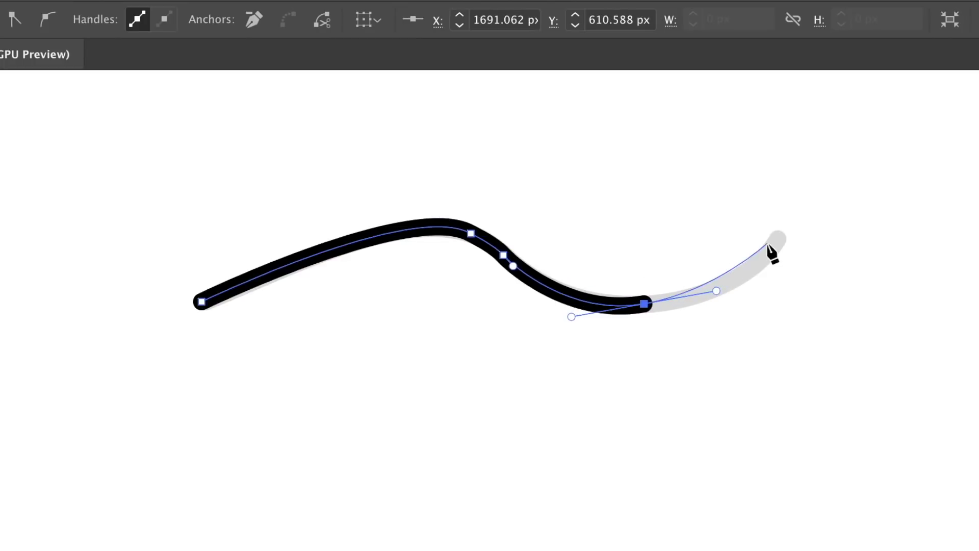
pyautogui.moveTo(776, 237); pyautogui.dragTo(805, 184)
pyautogui.keyDown('super'); pyautogui.click(884, 320); pyautogui.keyUp('super')
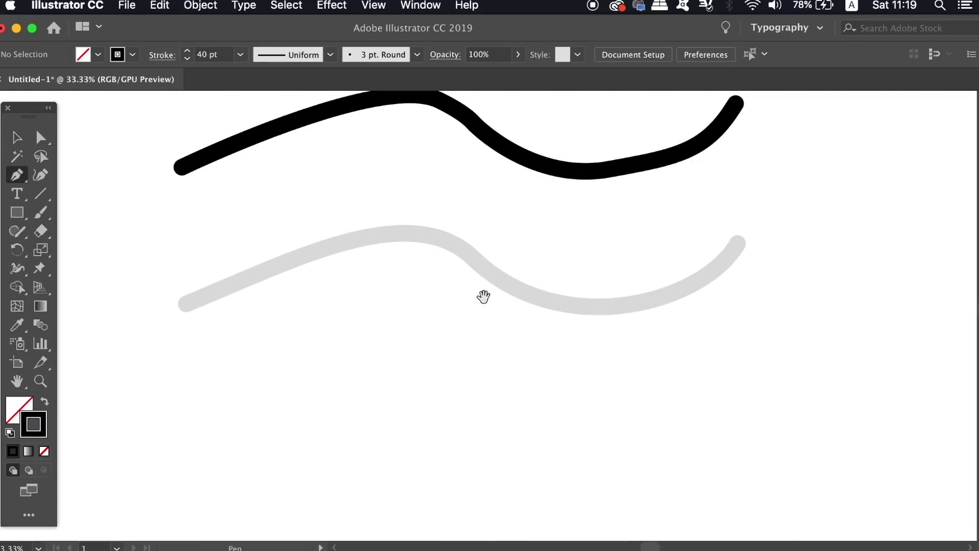
# Pan to the lower guide and place smooth anchors at its left end, crest and dip, toward its right end.
pyautogui.moveTo(483, 297); pyautogui.dragTo(531, 319)
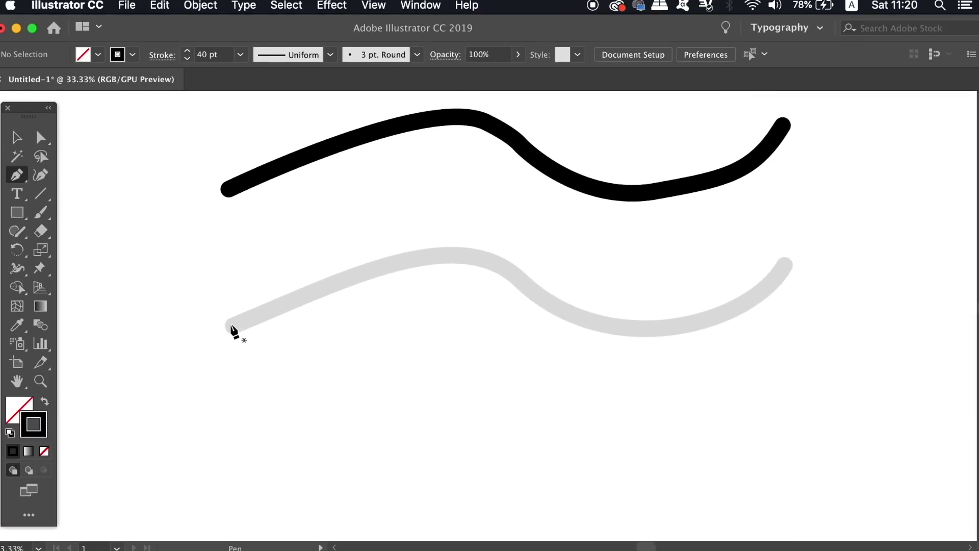
pyautogui.moveTo(229, 326); pyautogui.dragTo(265, 287)
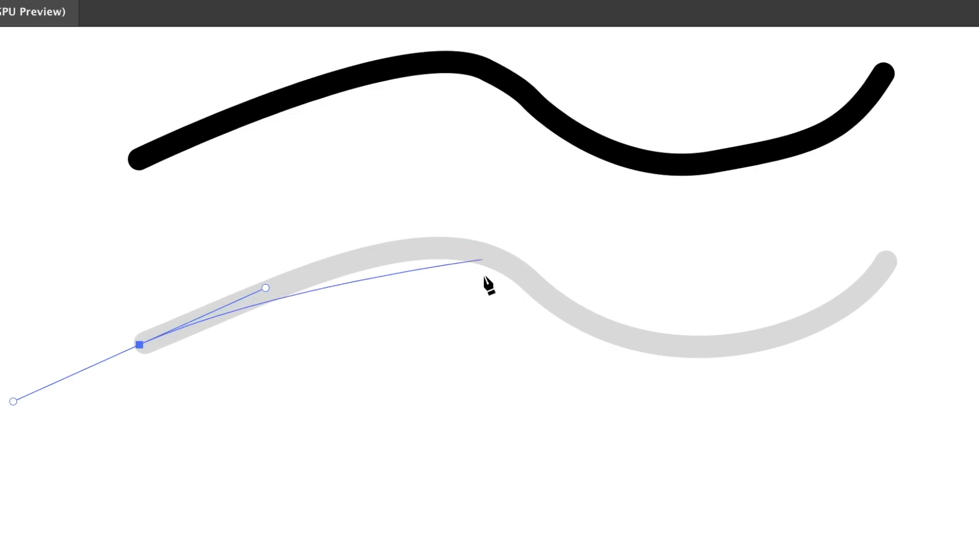
pyautogui.moveTo(478, 252)
pyautogui.mouseDown()
pyautogui.moveTo(537, 268)
pyautogui.moveTo(536, 284)
pyautogui.moveTo(542, 275)
pyautogui.mouseUp()
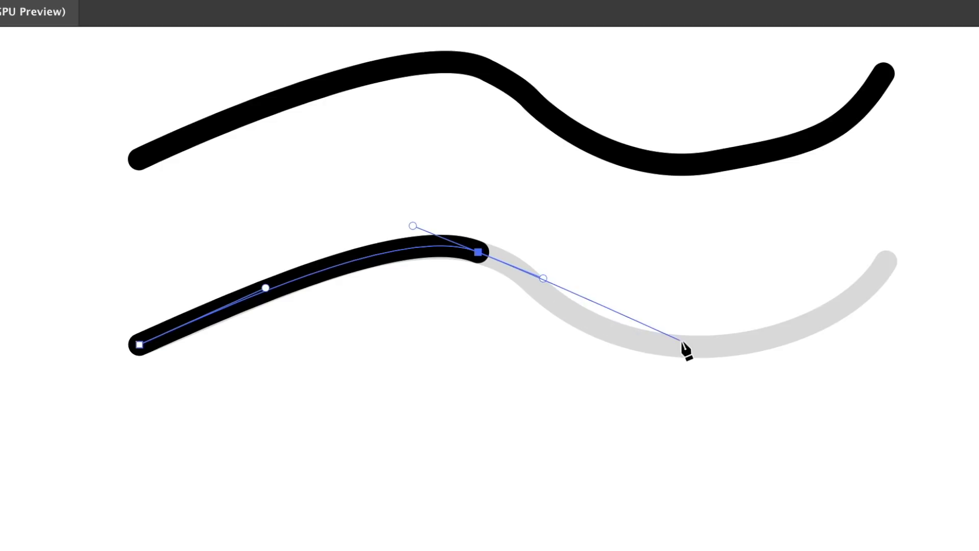
pyautogui.moveTo(681, 341)
pyautogui.mouseDown()
pyautogui.moveTo(743, 320)
pyautogui.moveTo(789, 340)
pyautogui.mouseUp()
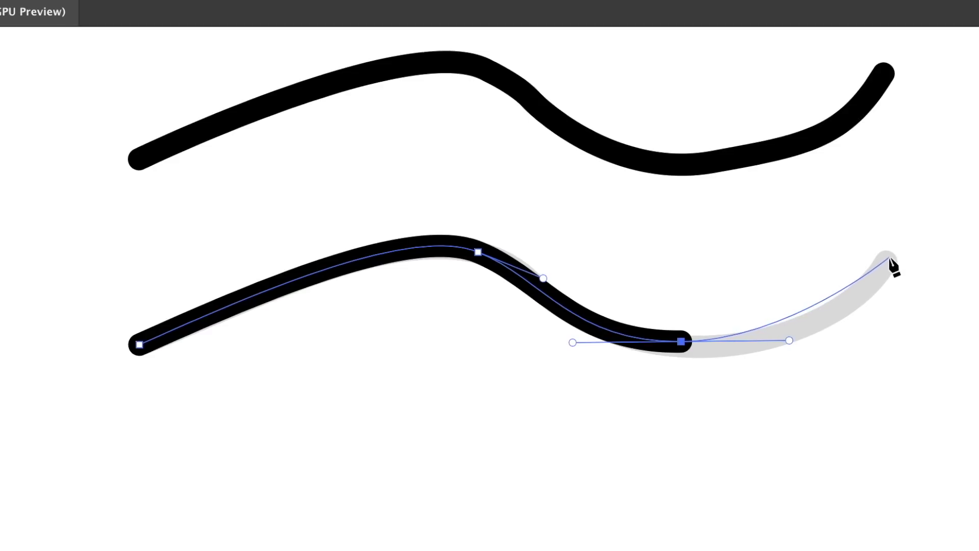
pyautogui.moveTo(888, 258); pyautogui.dragTo(930, 199)
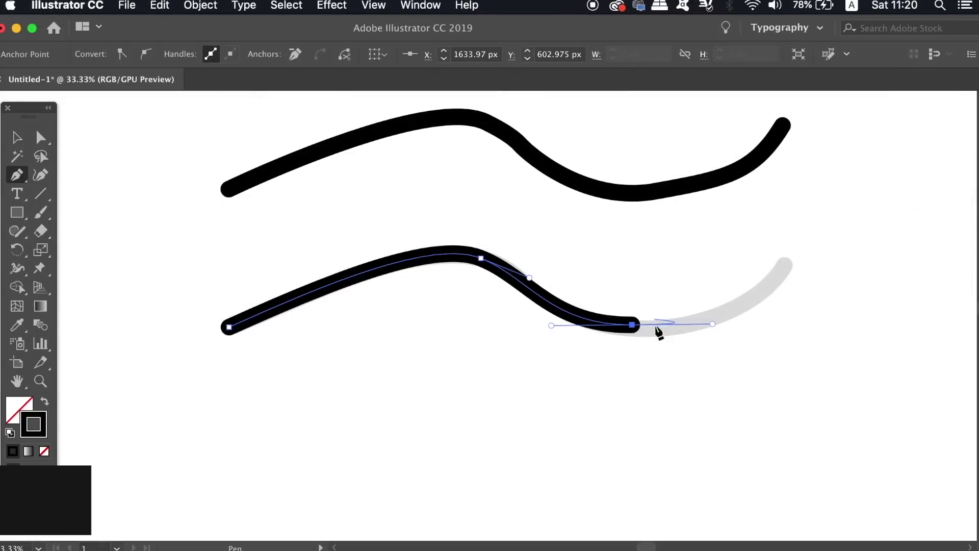
# Alt-drag the dip anchor's outgoing handle upward to break it into a corner.
pyautogui.press('alt')
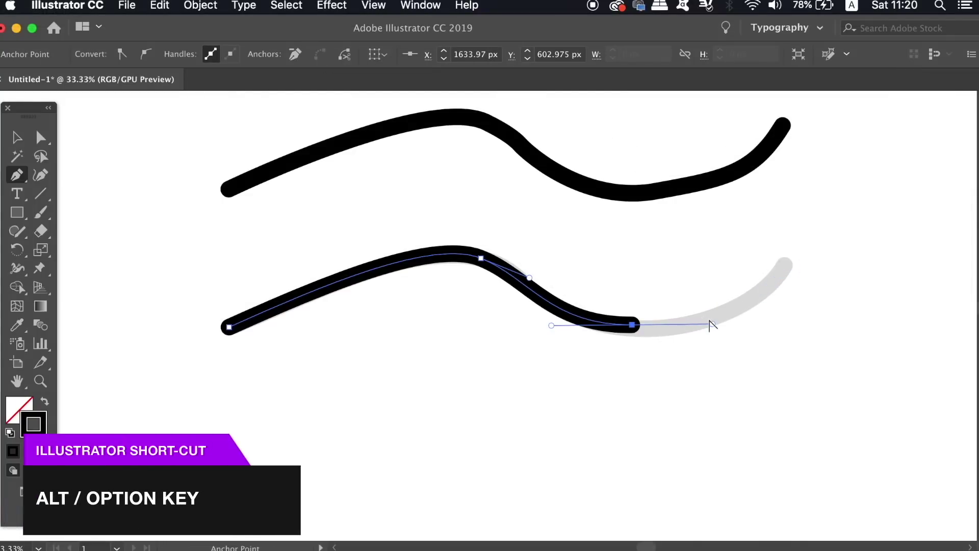
pyautogui.moveTo(713, 326); pyautogui.dragTo(688, 318)
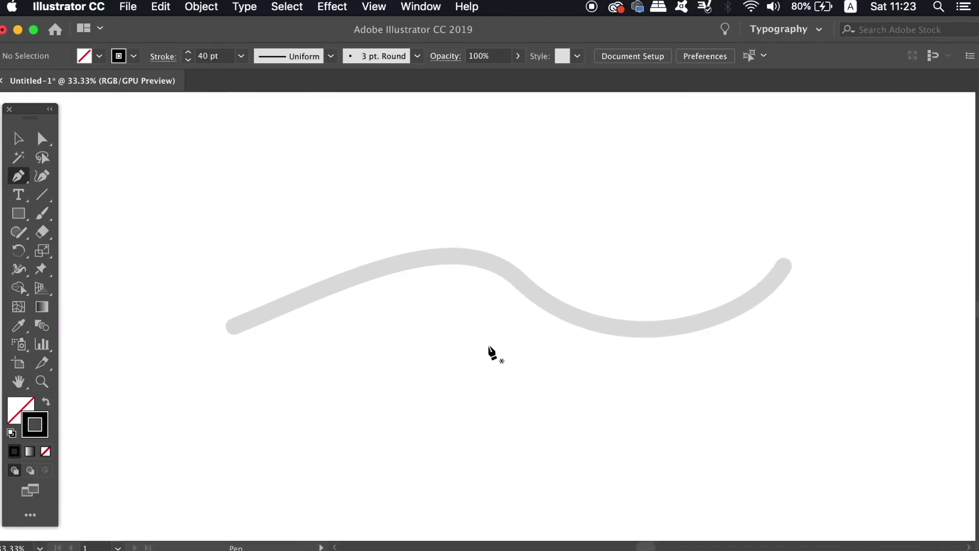
# Trace the wave with straight segments, placing corner points at the left end, crest, slope, dip and right end.
pyautogui.click(231, 328)
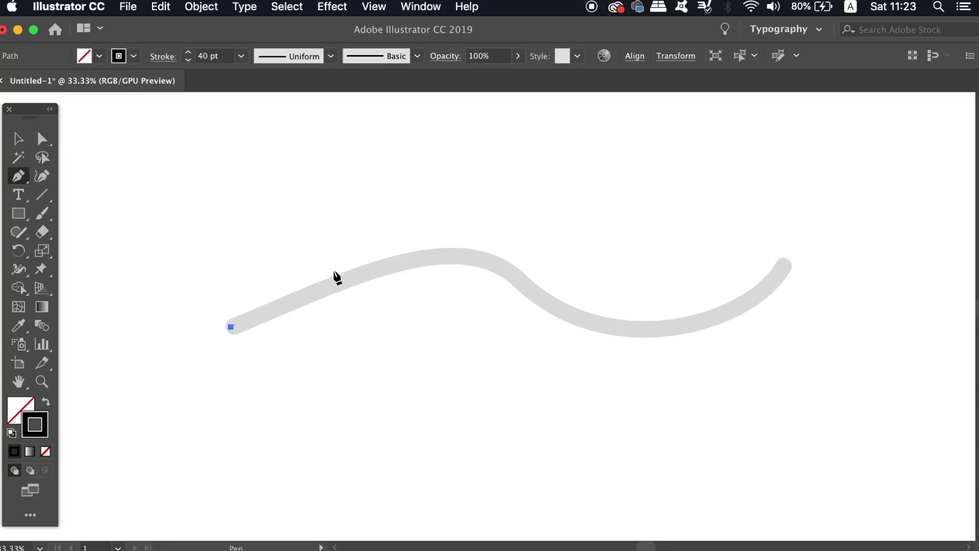
pyautogui.click(420, 259)
pyautogui.click(491, 261)
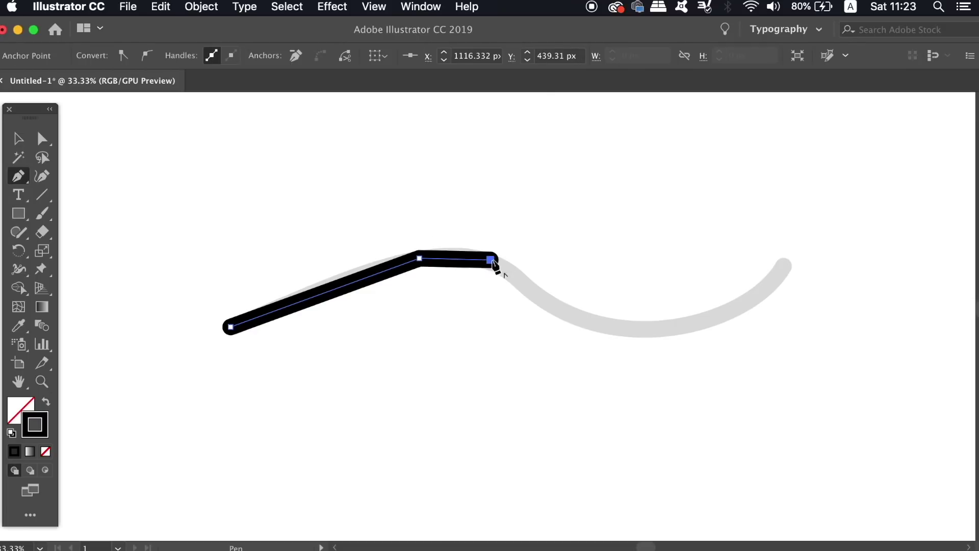
pyautogui.click(538, 294)
pyautogui.click(651, 330)
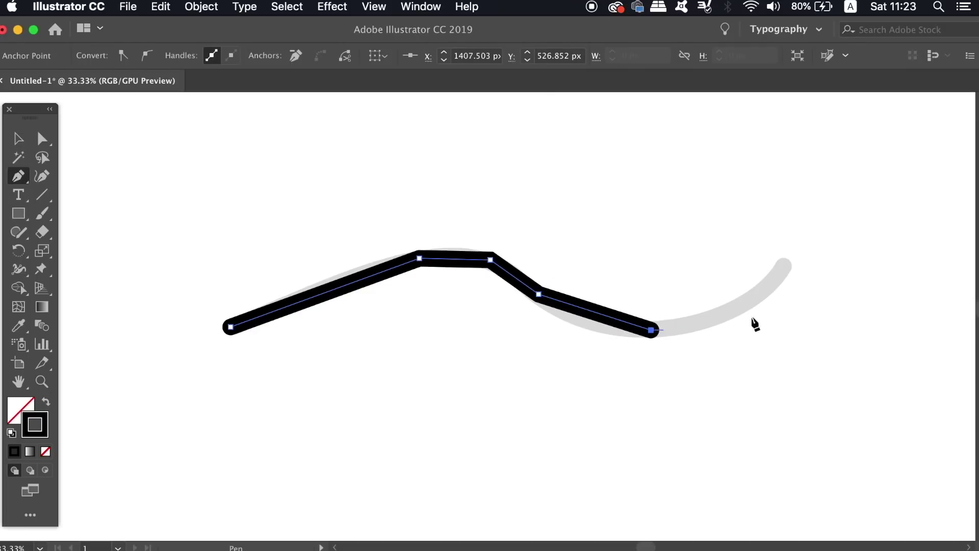
pyautogui.click(785, 265)
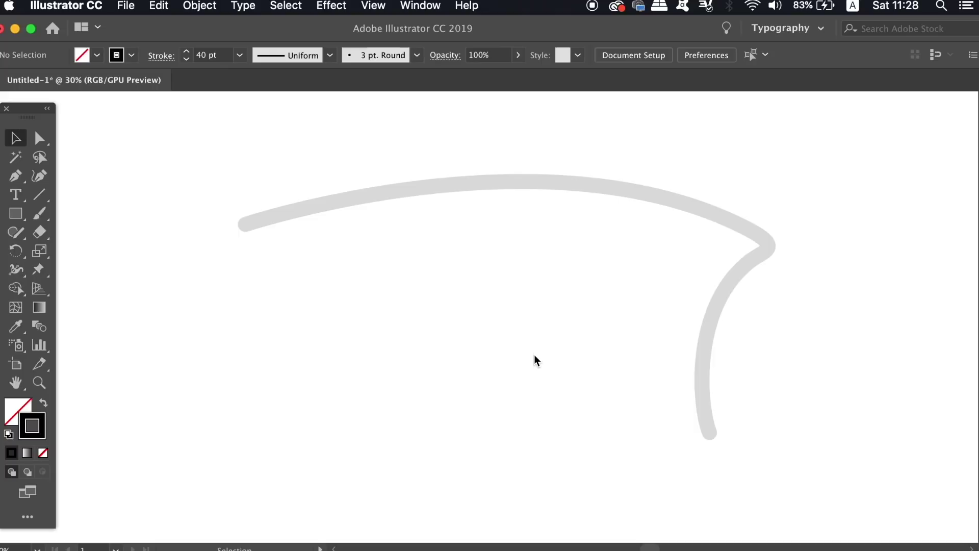
# Trace the hook from its left end, cutting the corner handle for a sharp downward turn to the tip.
pyautogui.press('p')
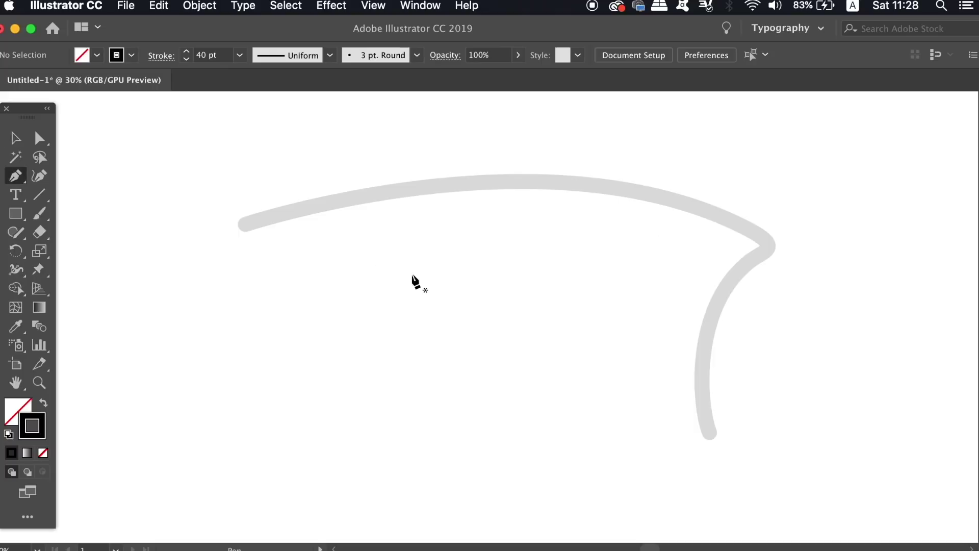
pyautogui.moveTo(213, 222); pyautogui.dragTo(311, 185)
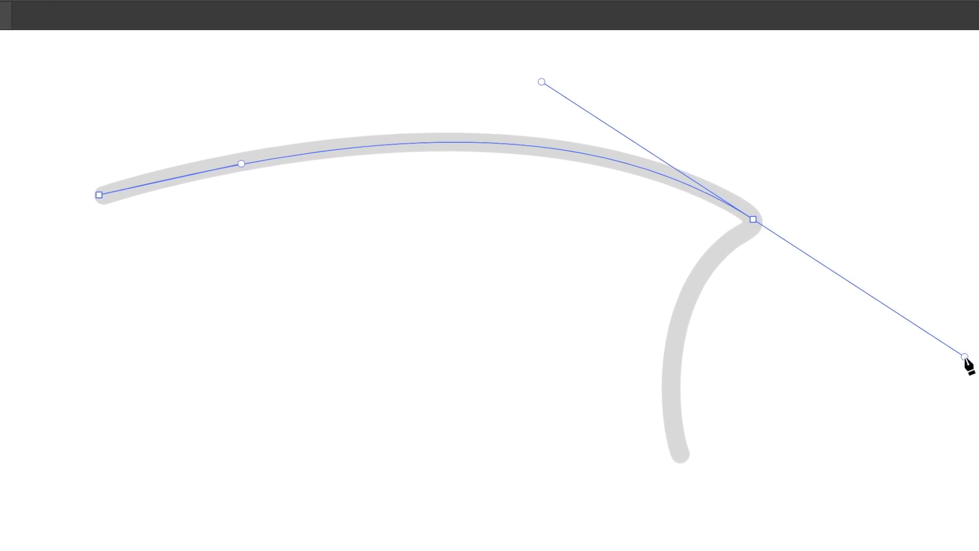
pyautogui.click(755, 221)
pyautogui.moveTo(732, 242); pyautogui.dragTo(713, 249)
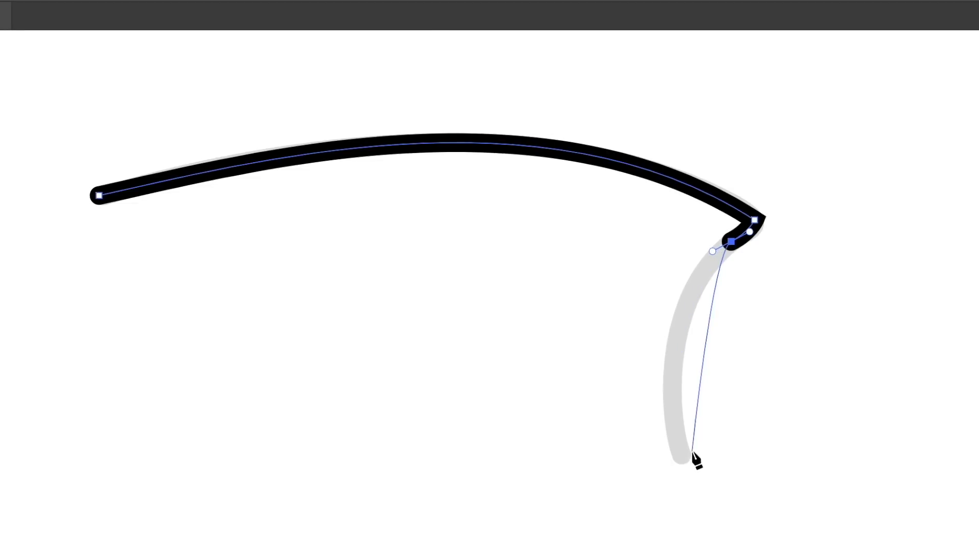
pyautogui.moveTo(682, 456)
pyautogui.mouseDown()
pyautogui.moveTo(693, 546)
pyautogui.moveTo(715, 550)
pyautogui.mouseUp()
pyautogui.press('v')
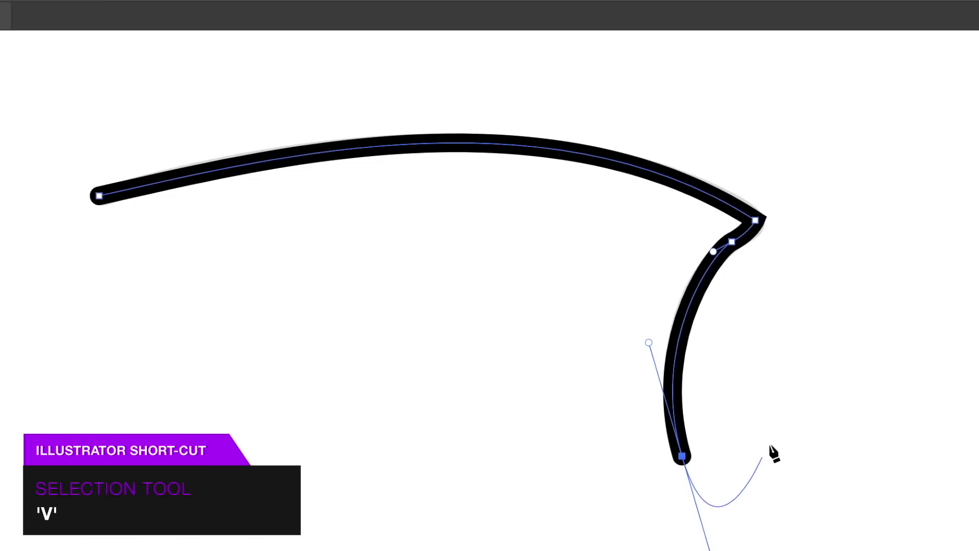
pyautogui.click(895, 230)
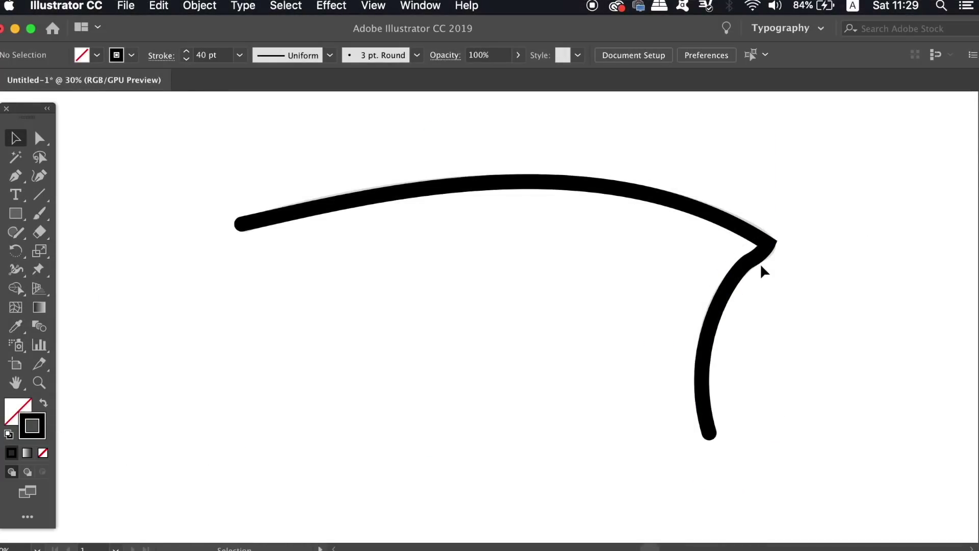
# Delete the black hooked path and recentre the view on the grey guide.
pyautogui.click(761, 264)
pyautogui.press('super+minus')
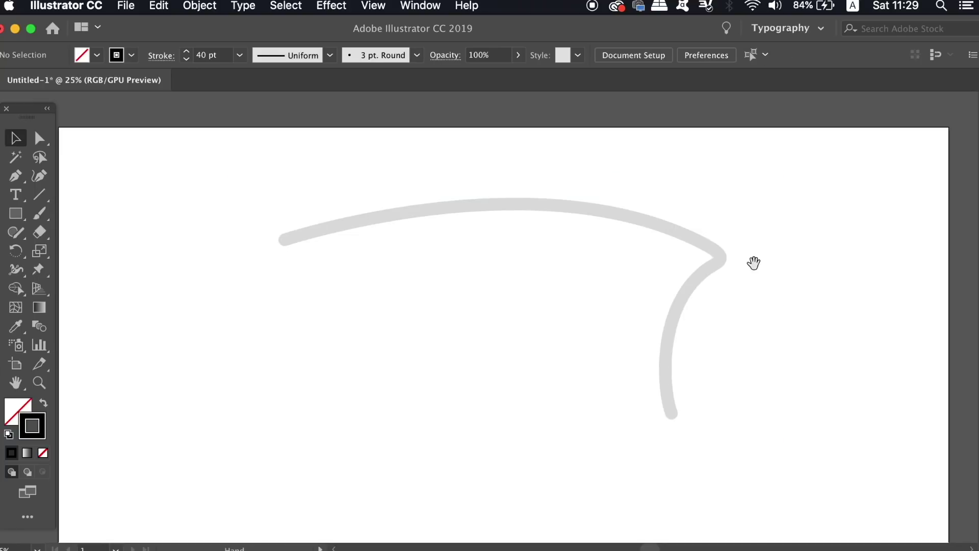
pyautogui.moveTo(754, 262); pyautogui.dragTo(706, 258)
# Redraw the hook as one smooth pen path from its left end, then deselect it.
pyautogui.press('p')
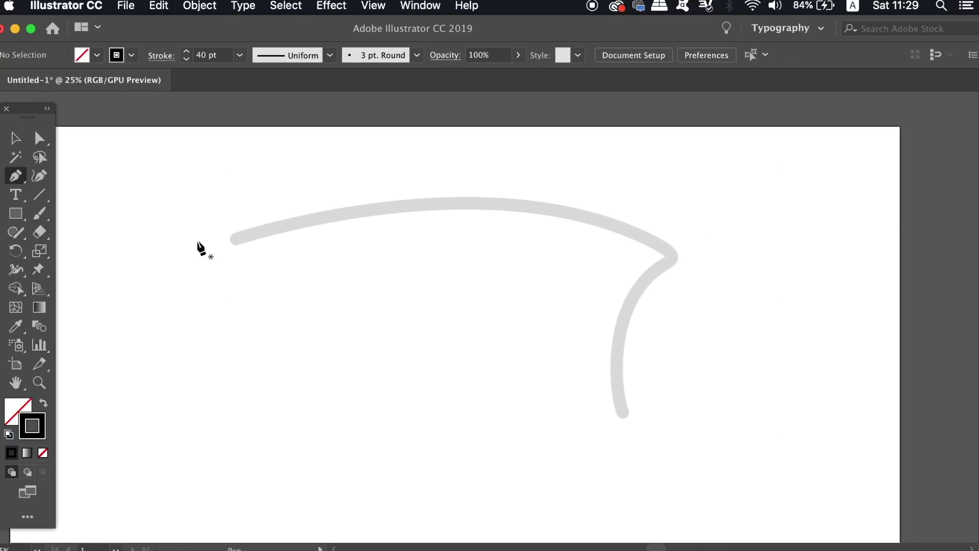
pyautogui.moveTo(233, 239); pyautogui.dragTo(329, 214)
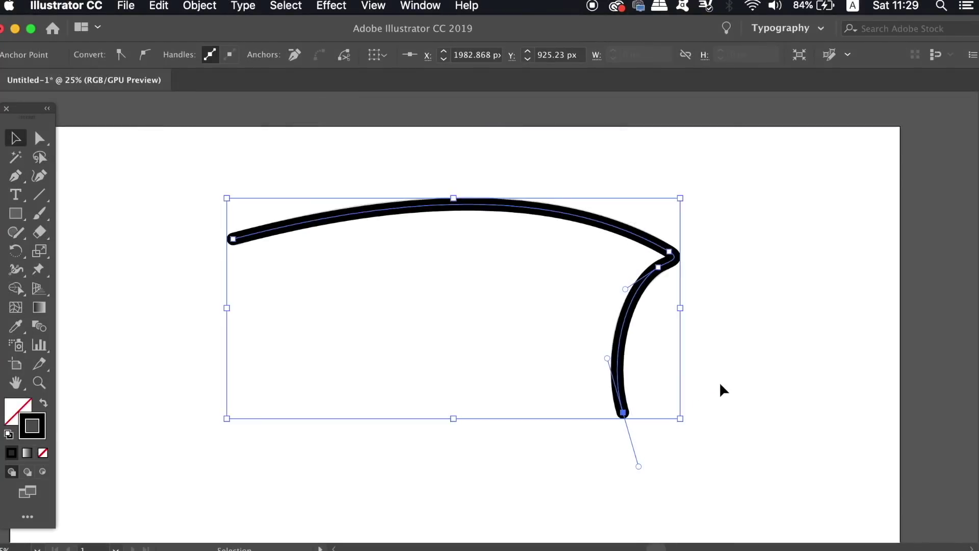
pyautogui.click(830, 294)
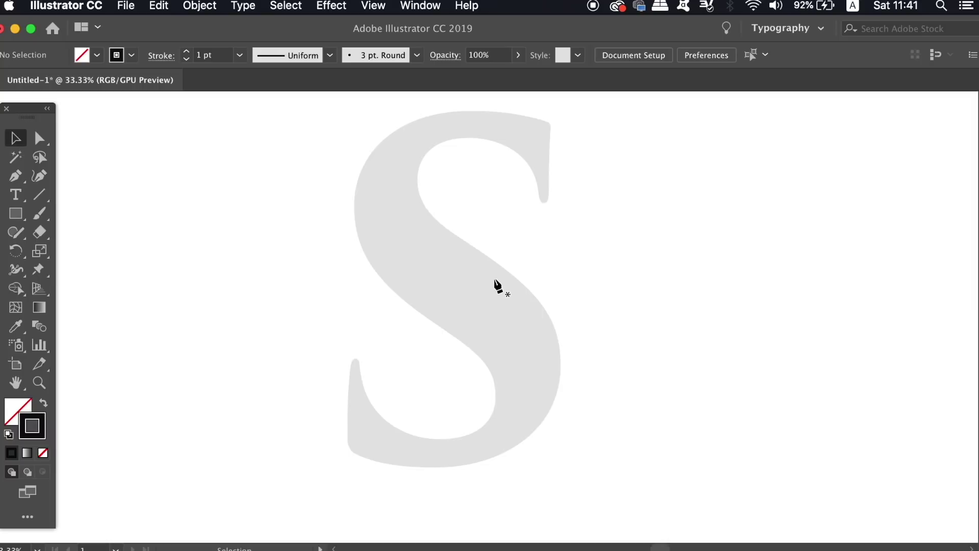
# Zoom in on the S and start a curve at its upper left edge with a vertical handle.
pyautogui.press('p')
pyautogui.press('super+equal')
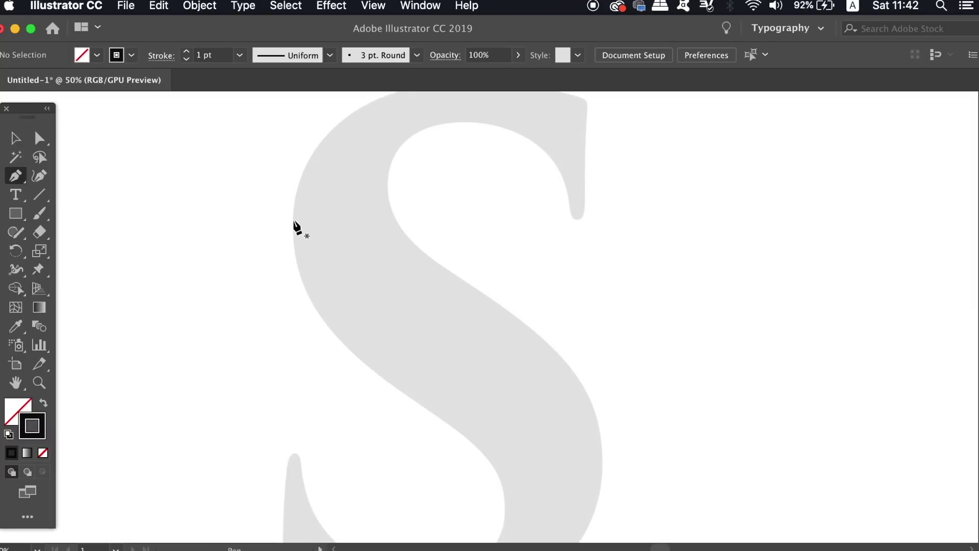
pyautogui.moveTo(292, 224); pyautogui.dragTo(263, 285)
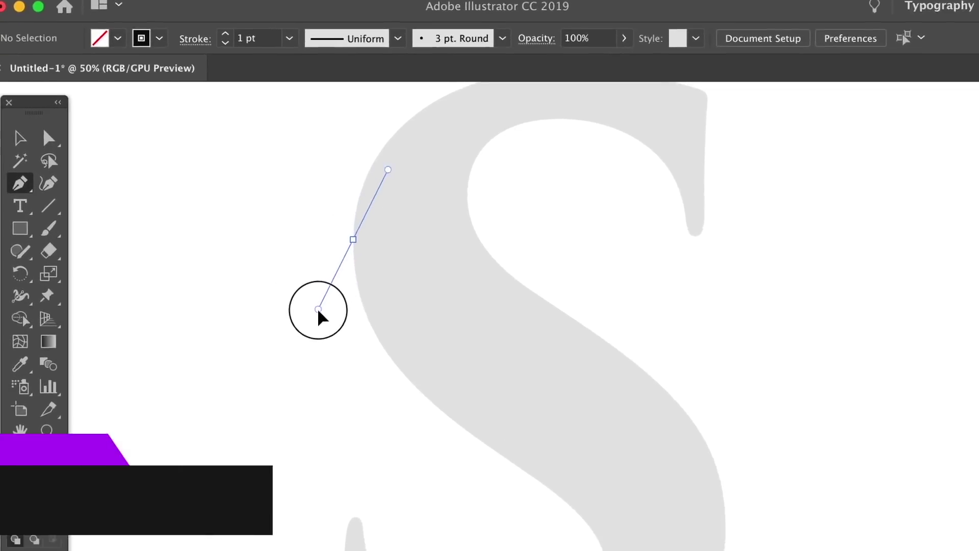
pyautogui.moveTo(318, 311); pyautogui.dragTo(371, 304)
pyautogui.moveTo(519, 369); pyautogui.dragTo(515, 444)
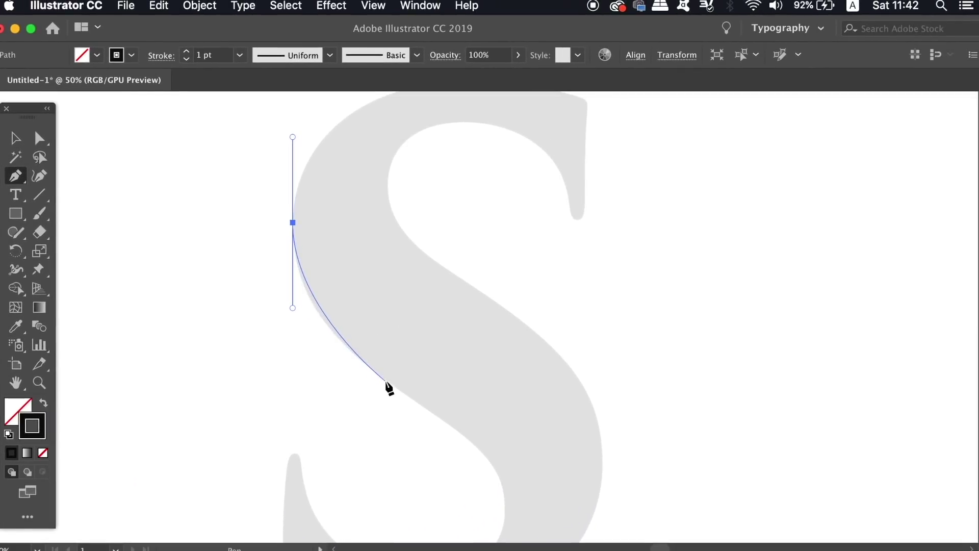
# Add a bottom spine anchor with vertical handles curving into the bowl, then fine-tune its upper handle.
pyautogui.press('space')
pyautogui.moveTo(387, 389); pyautogui.dragTo(419, 344)
pyautogui.press('super')
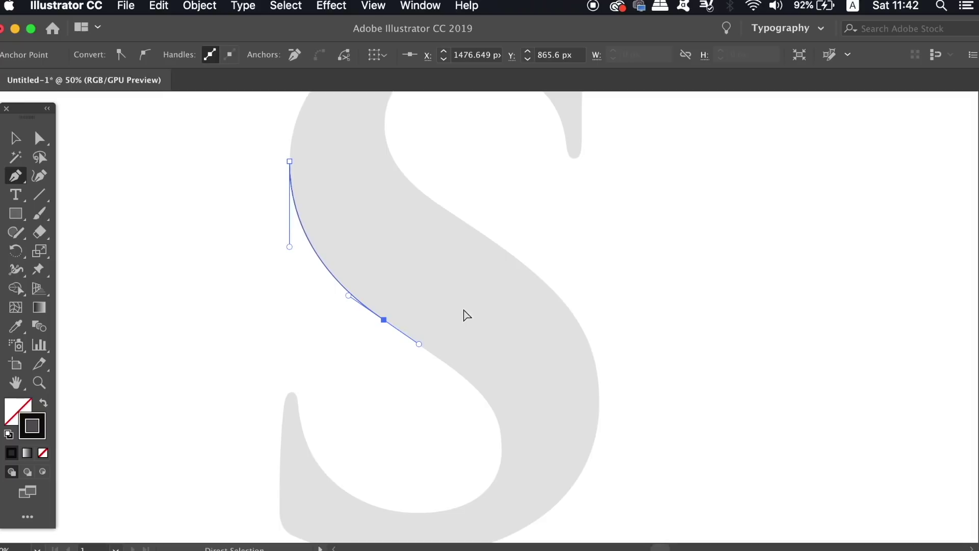
pyautogui.keyDown('super'); pyautogui.click(348, 296); pyautogui.keyUp('super')
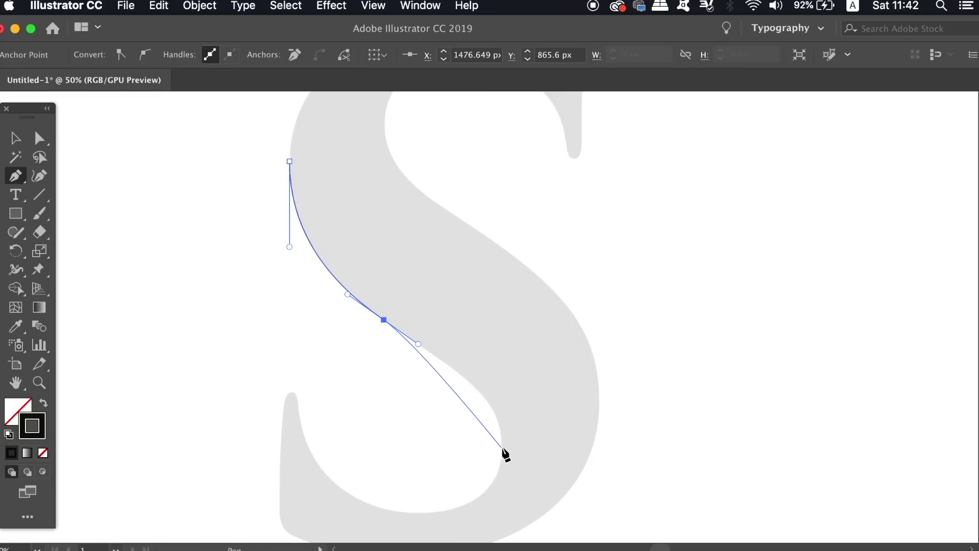
pyautogui.click(502, 448)
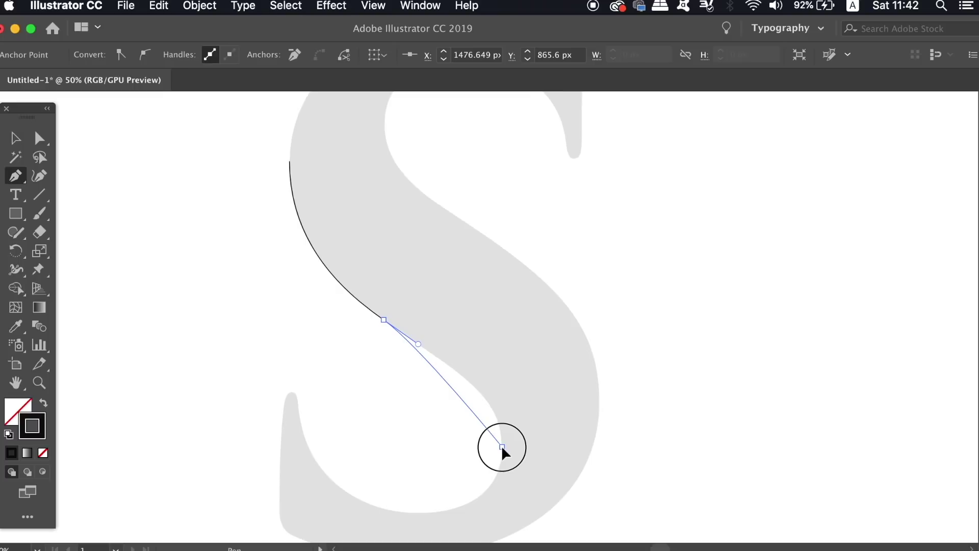
pyautogui.moveTo(502, 449); pyautogui.dragTo(505, 505)
pyautogui.press('shift')
pyautogui.press('super')
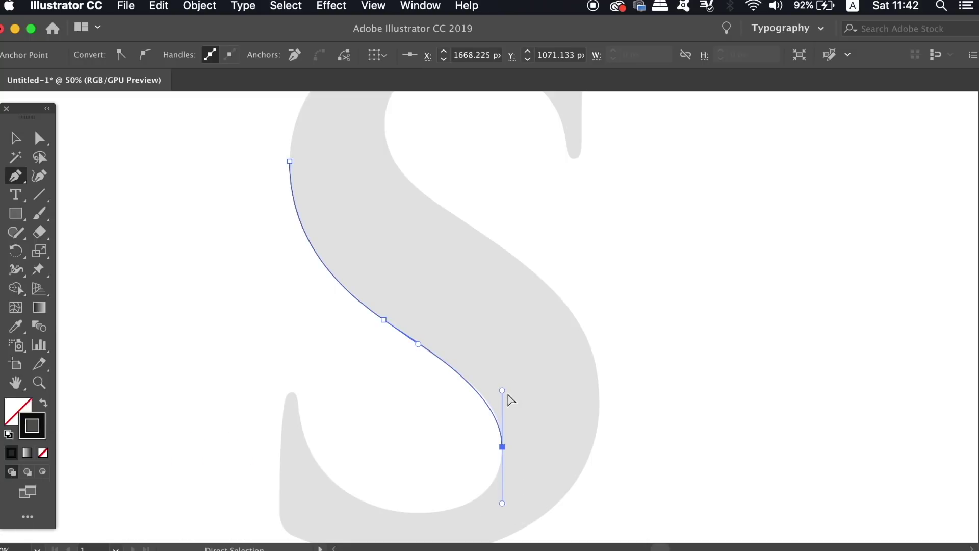
pyautogui.moveTo(504, 391); pyautogui.dragTo(504, 389)
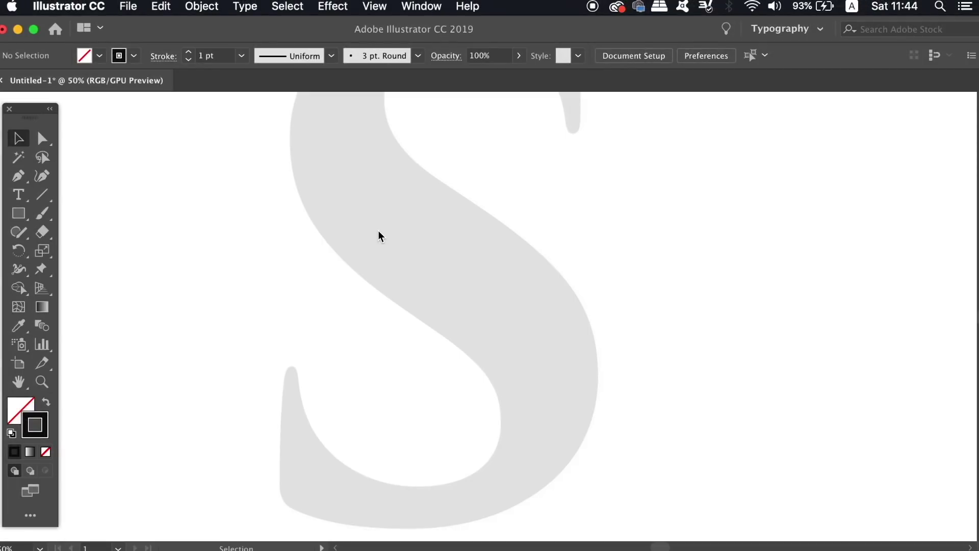
# Draw a curve from the S's upper left edge through a mid-spine anchor to a smooth anchor at the inner bottom.
pyautogui.press('p')
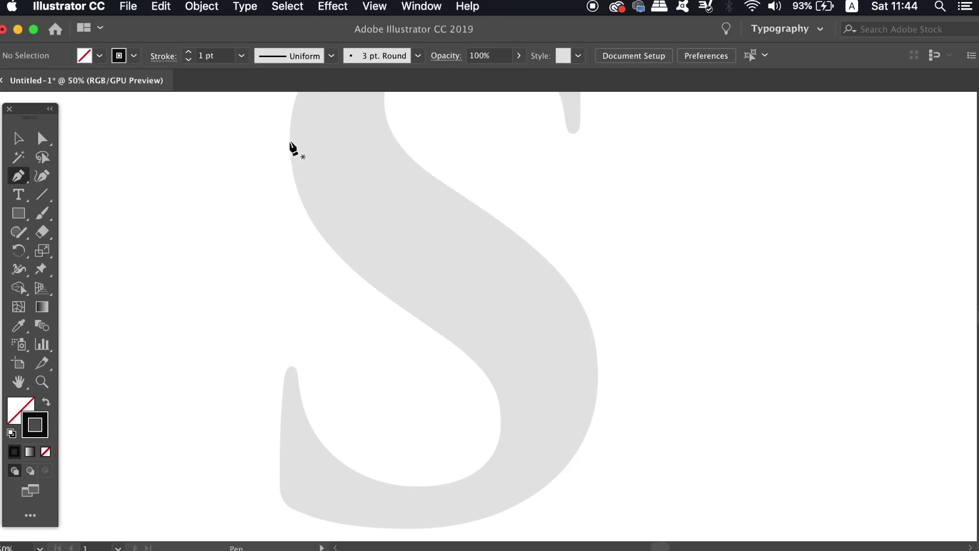
pyautogui.moveTo(290, 141); pyautogui.dragTo(290, 208)
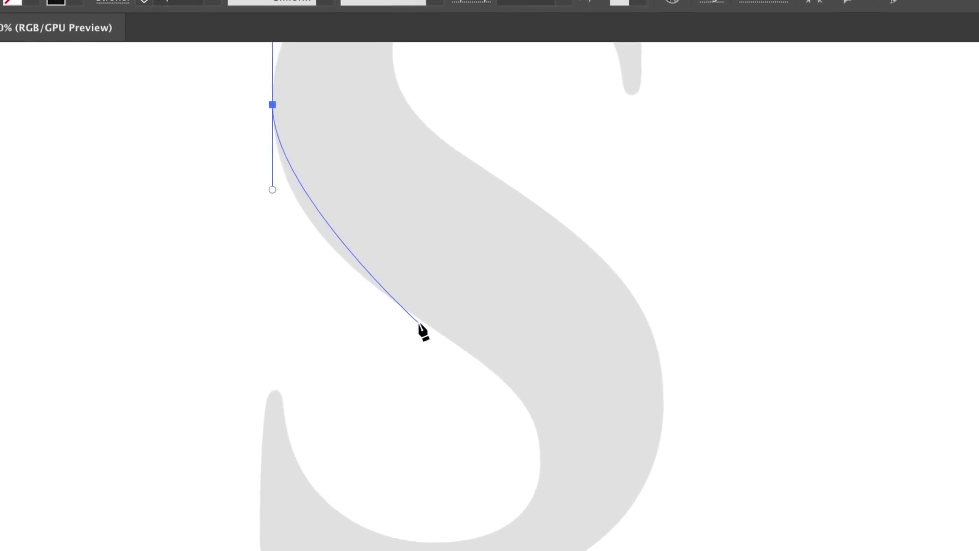
pyautogui.moveTo(418, 322); pyautogui.dragTo(542, 396)
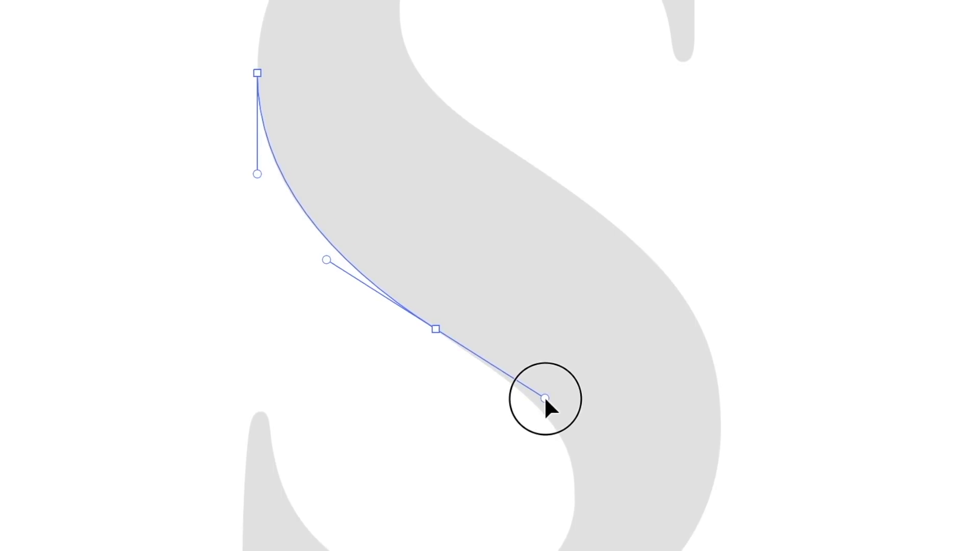
pyautogui.moveTo(575, 492); pyautogui.dragTo(565, 544)
pyautogui.moveTo(525, 435); pyautogui.dragTo(531, 458)
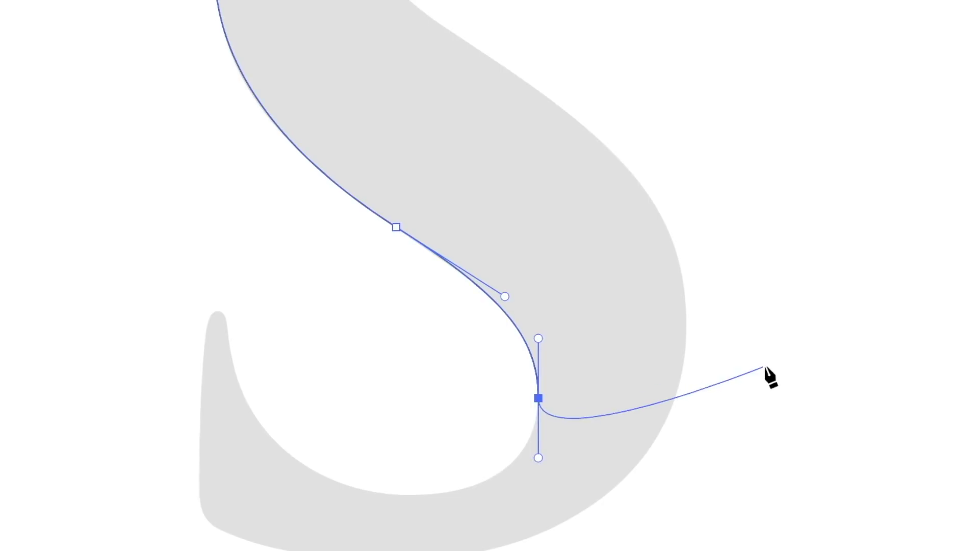